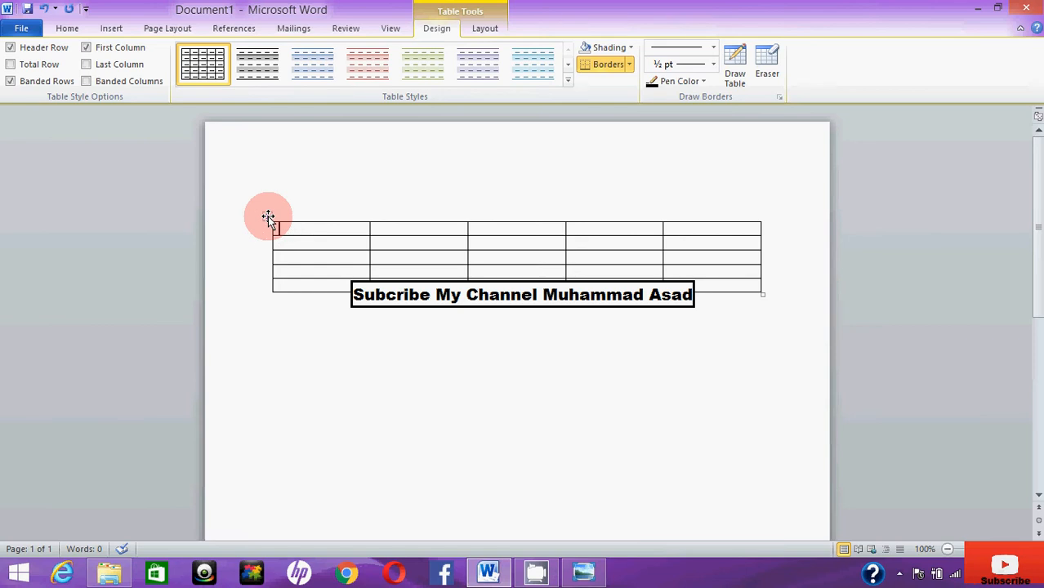
Set the line spacing of the whole table to 1.5
left_click(267, 216)
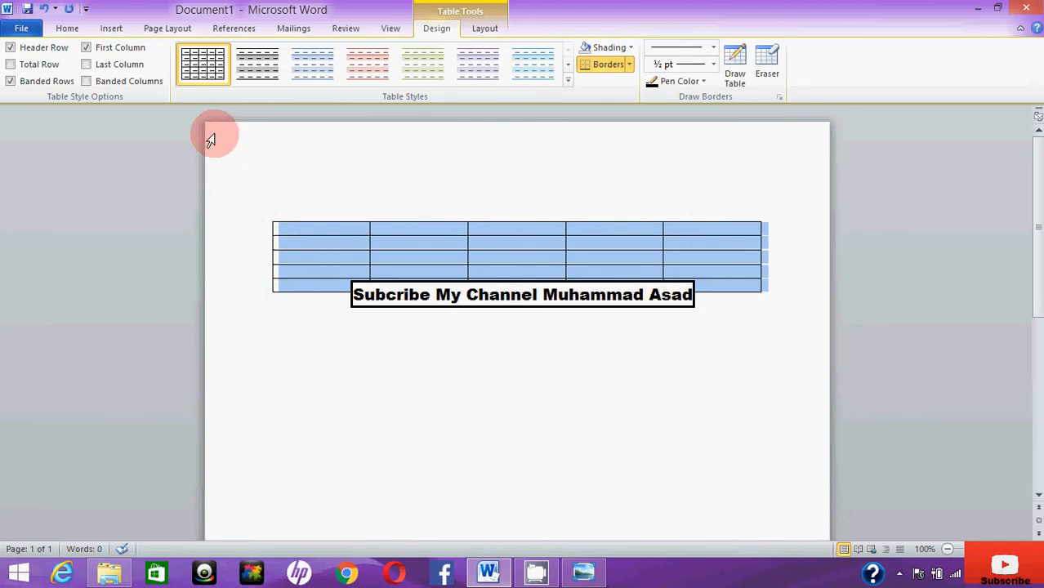
left_click(73, 28)
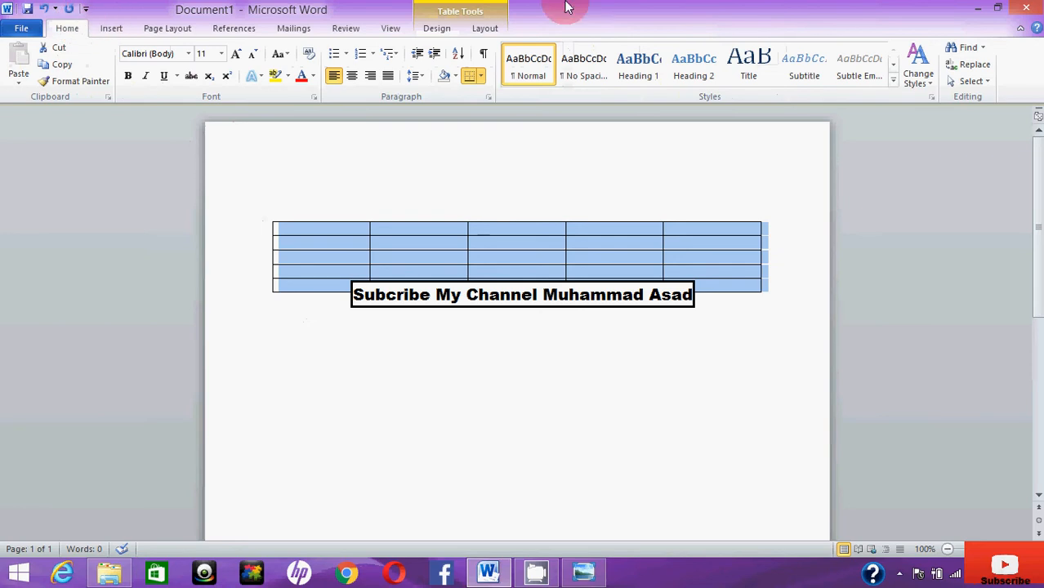
left_click(416, 78)
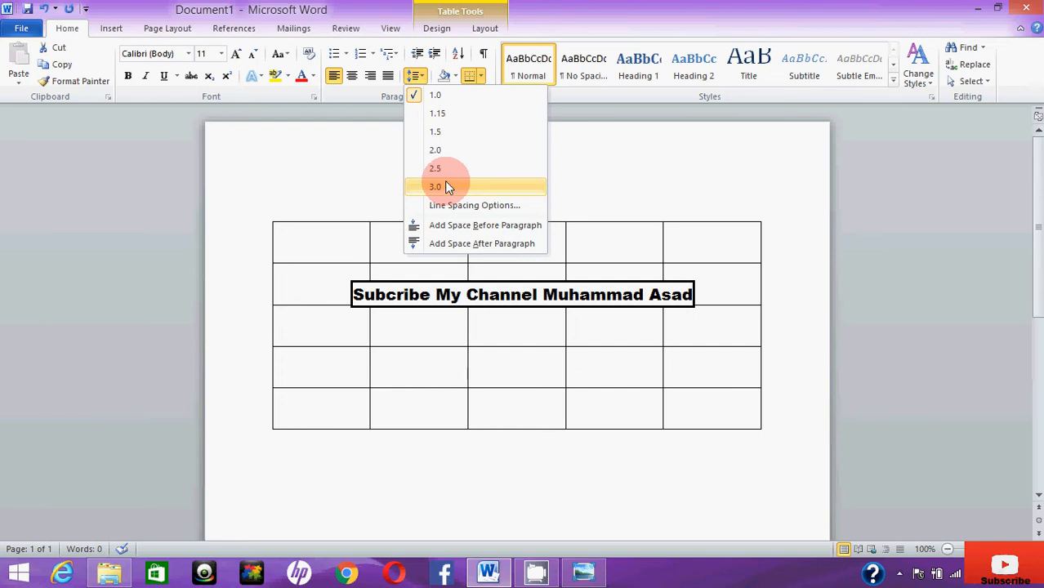
left_click(446, 135)
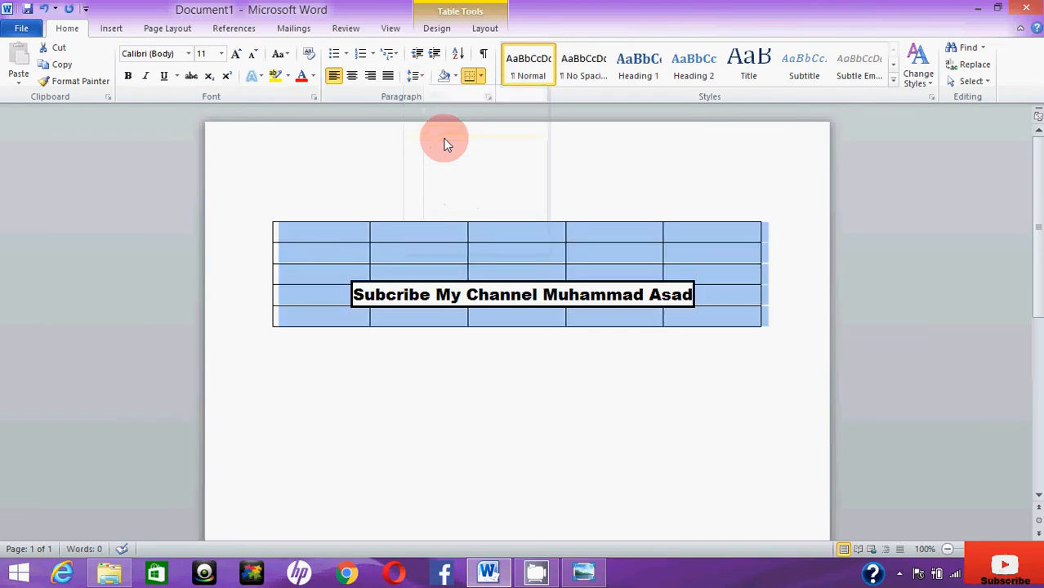
left_click(431, 237)
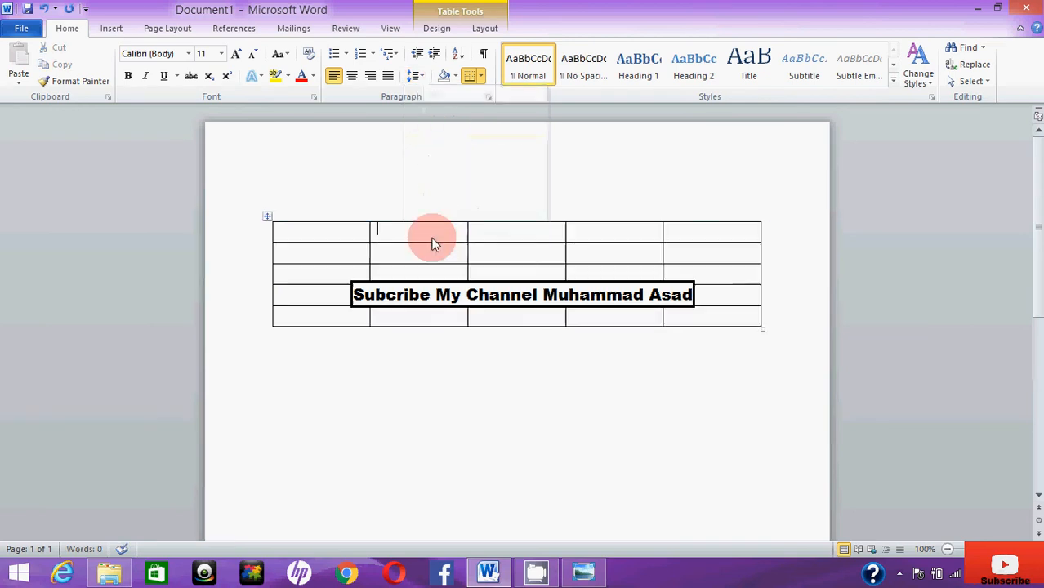
Fill the table's first row with the column headings A, B, C, D and E
left_click(318, 234)
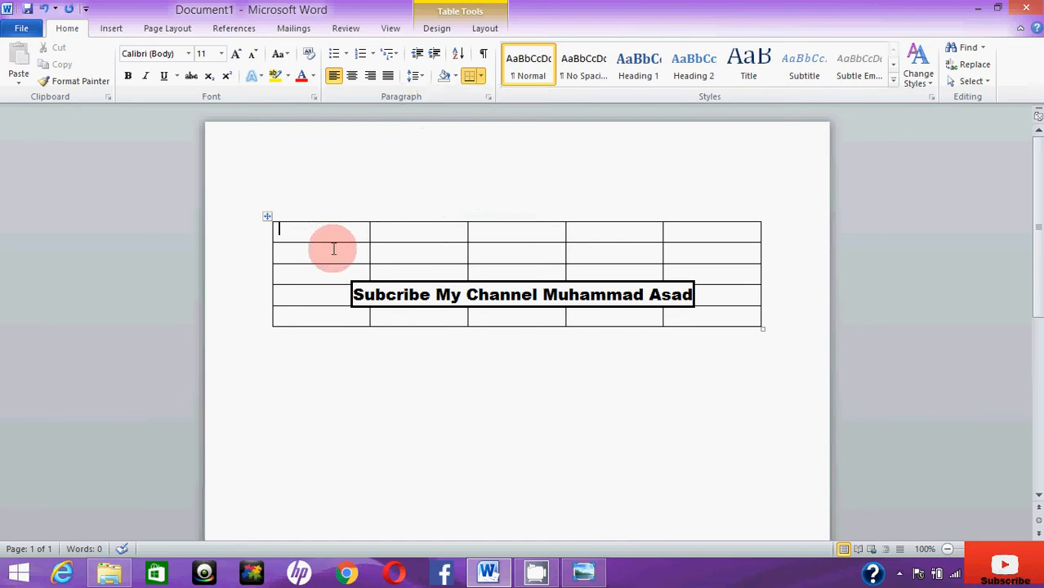
type("A")
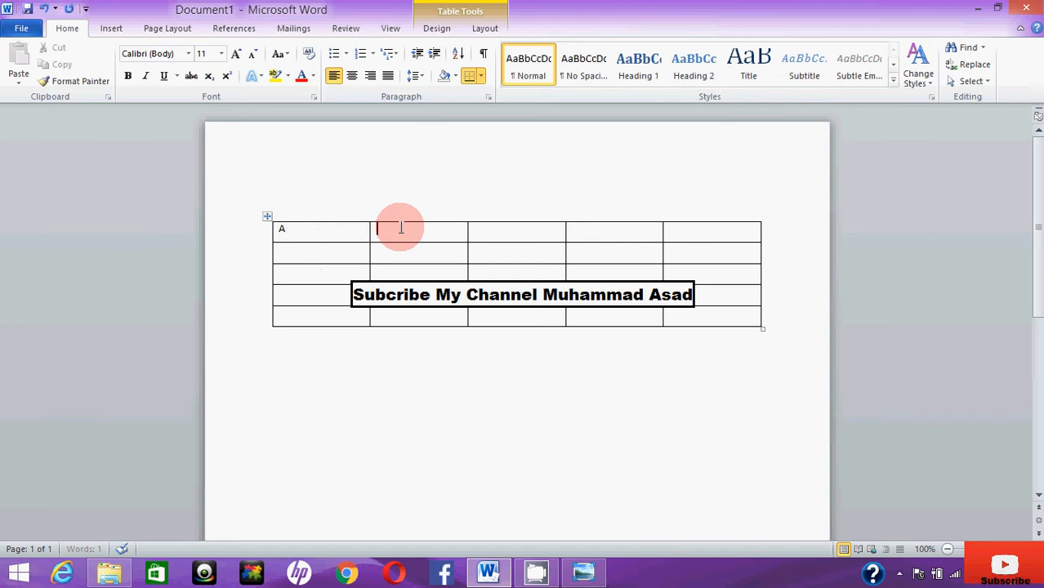
type("b")
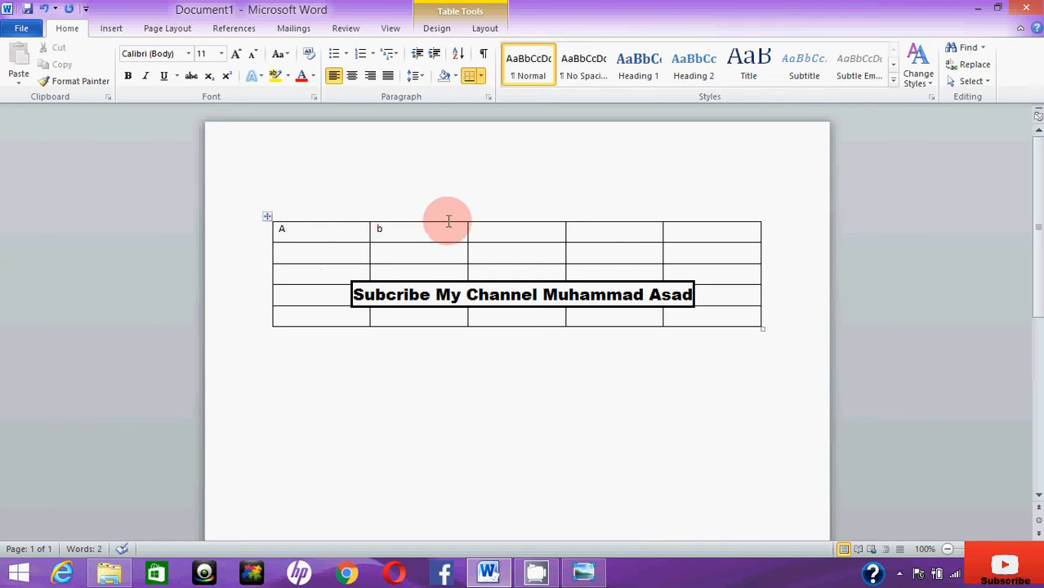
key("BackSpace")
type("B")
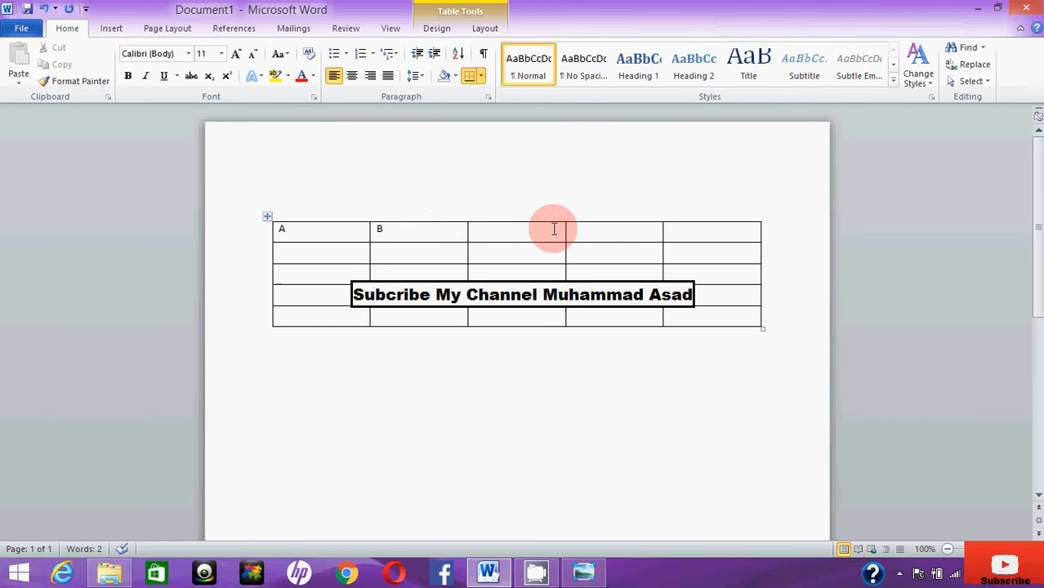
type("C")
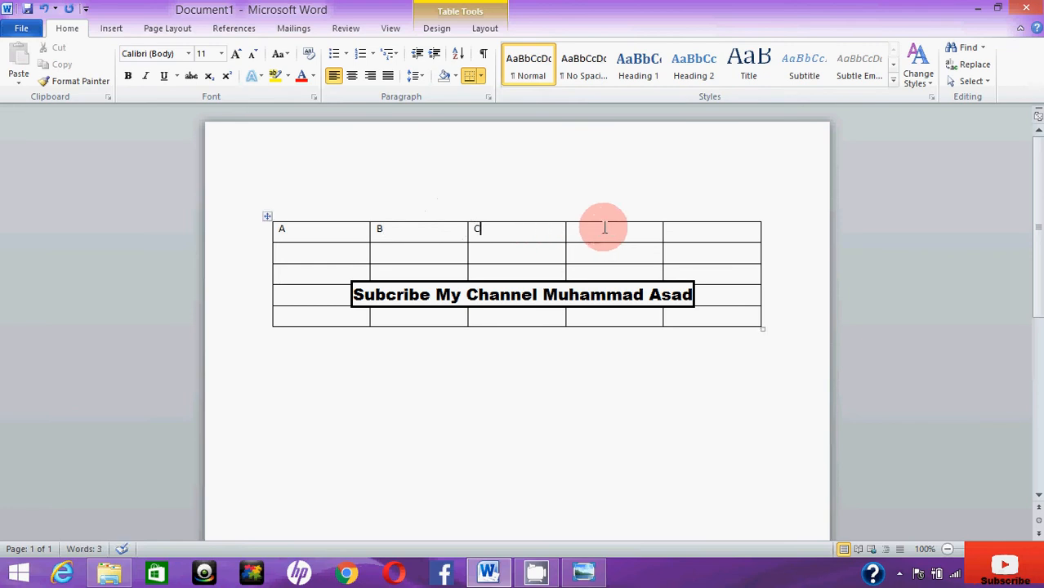
left_click(605, 228)
type("D")
left_click(685, 229)
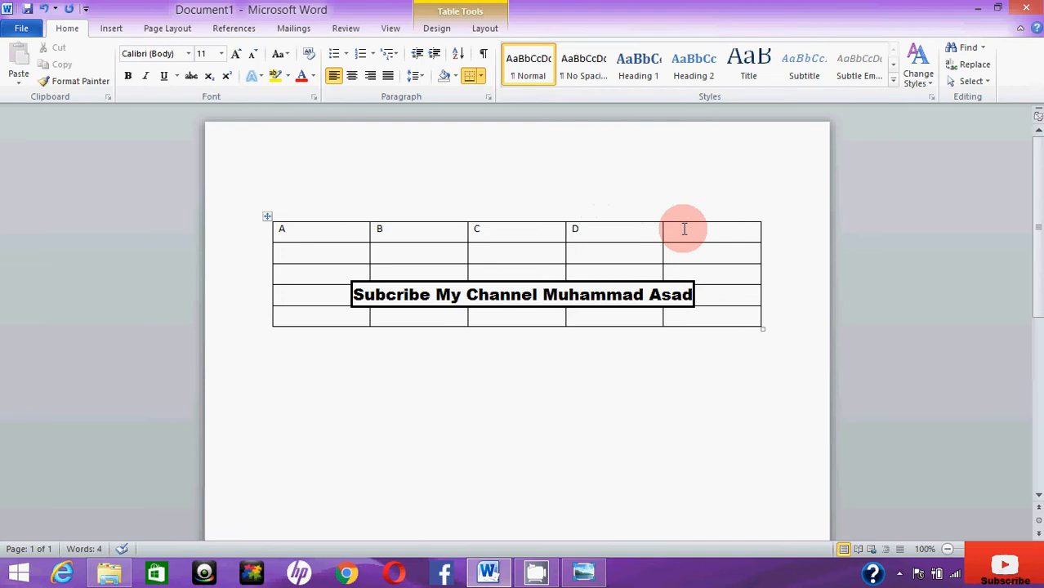
type("E")
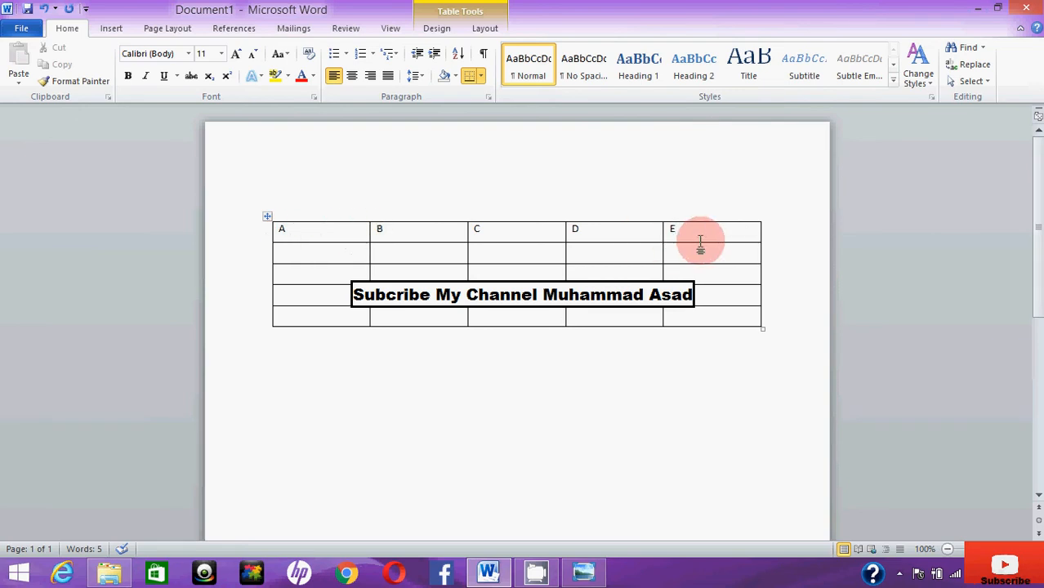
Centre the text of all table cells and set their font to Times New Roman, size 12
left_click_drag(730, 243, 303, 326)
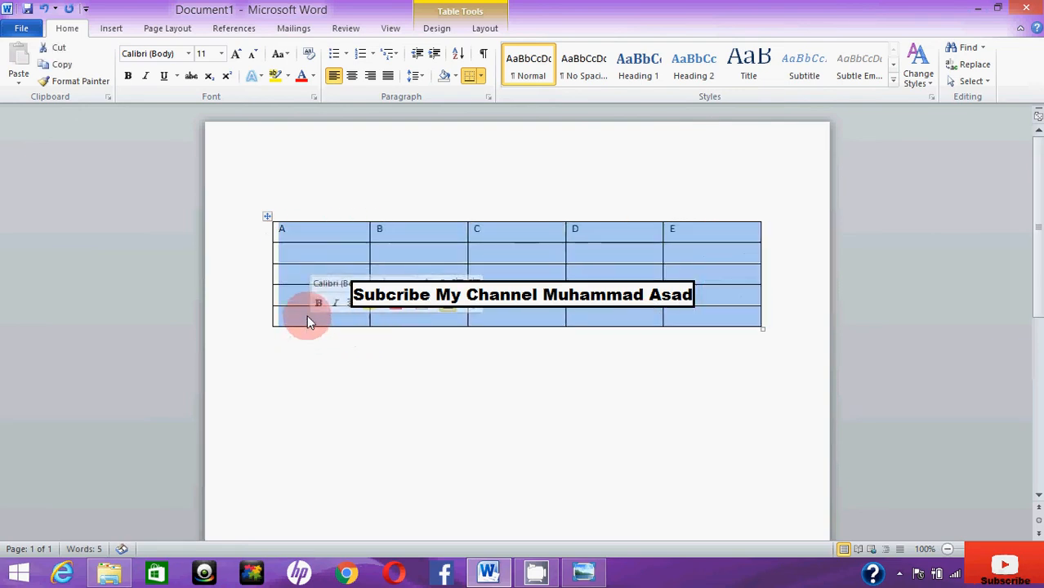
left_click(353, 76)
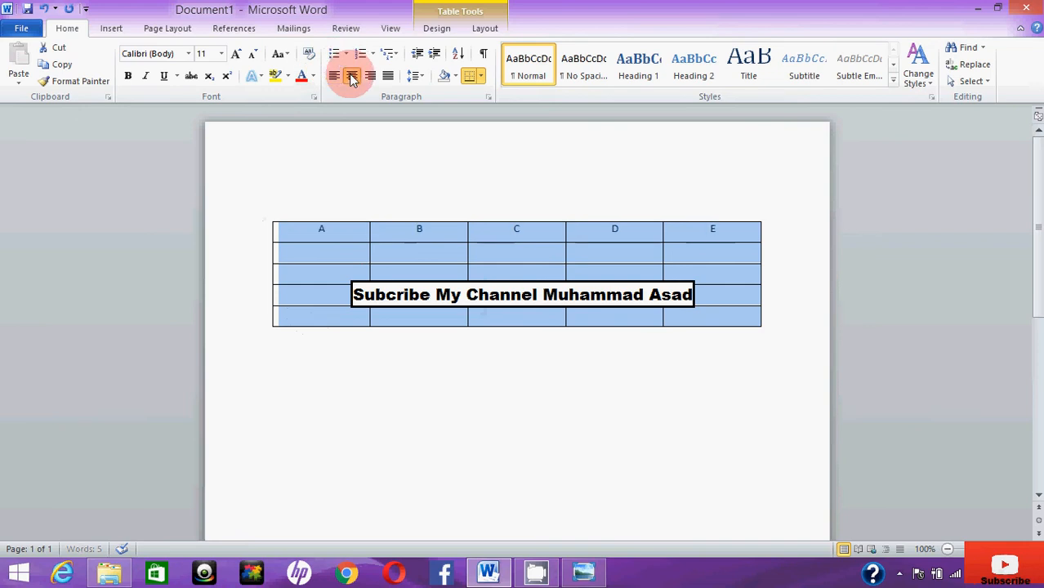
left_click(189, 55)
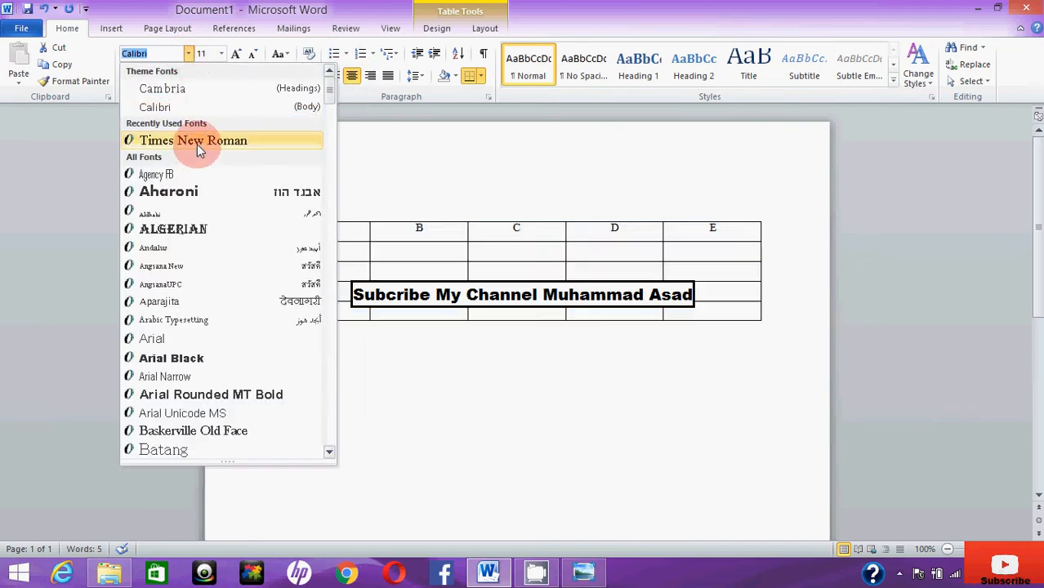
left_click(198, 142)
left_click(222, 54)
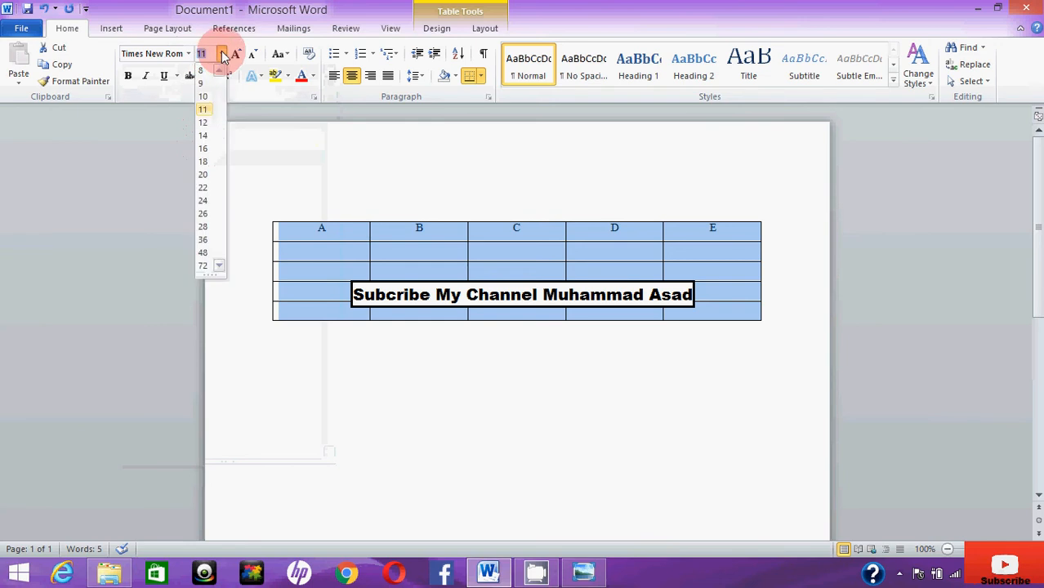
left_click(203, 126)
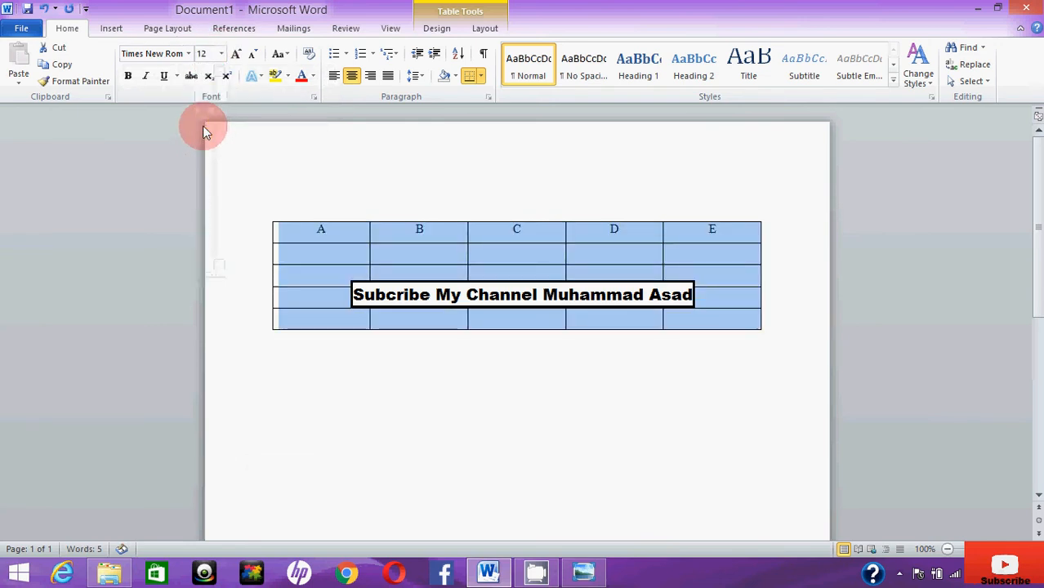
left_click(740, 235)
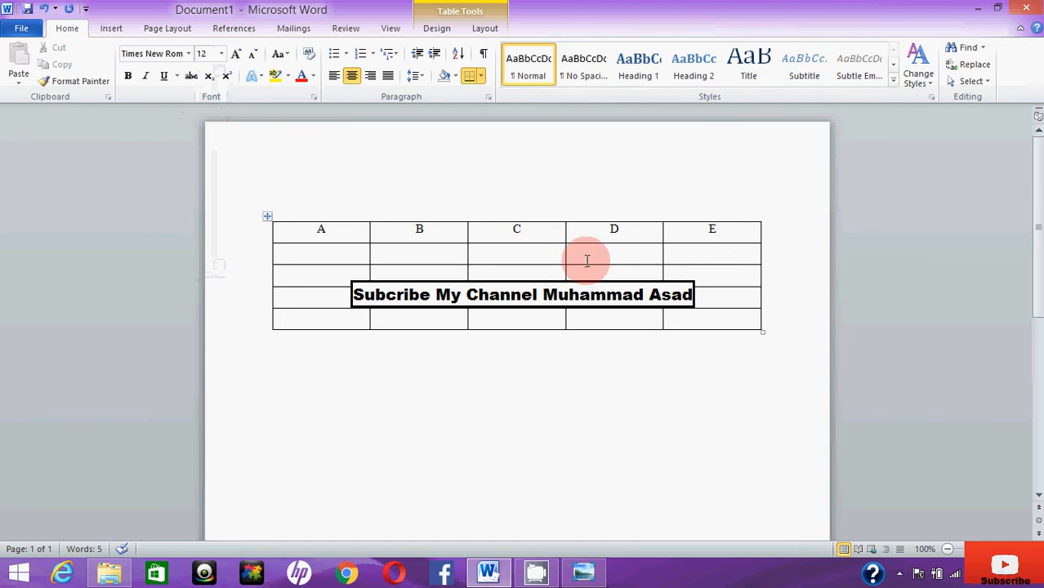
Fill column A below its heading with the values 25, 15, 36 and 45
left_click(310, 252)
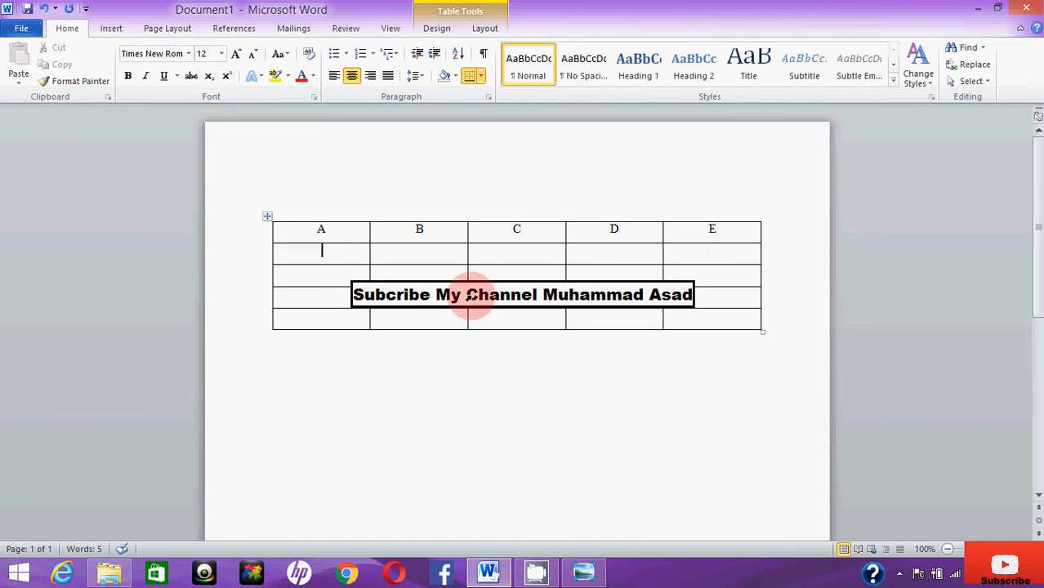
type("25")
key("Down")
type("1")
key("Down")
type("36")
key("Down")
type("45")
Fill column B below its heading from the last row upwards, including 48 in the last, 78 in the second and 65 in the first data row
key("Tab")
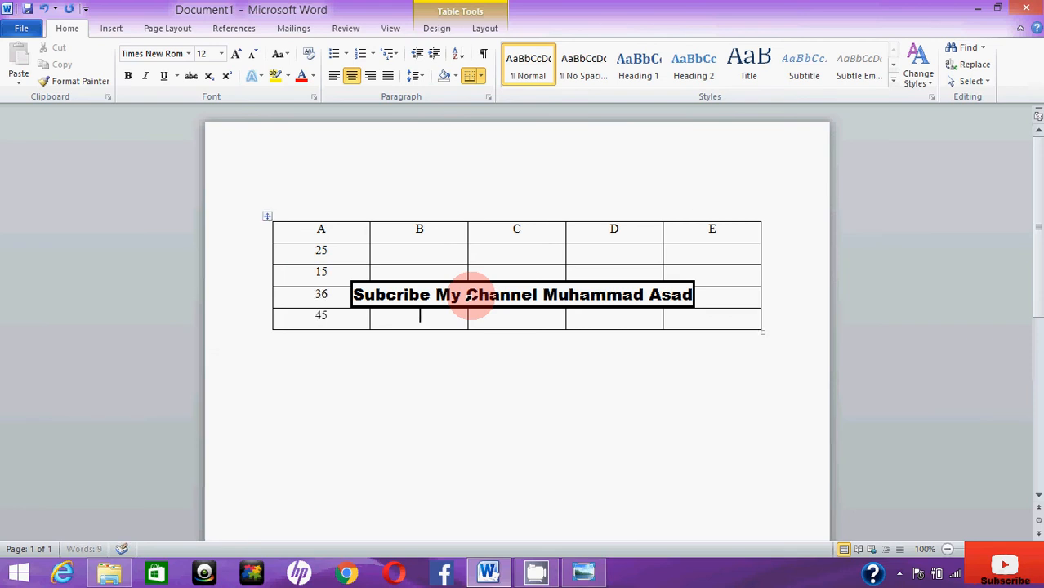
type("48")
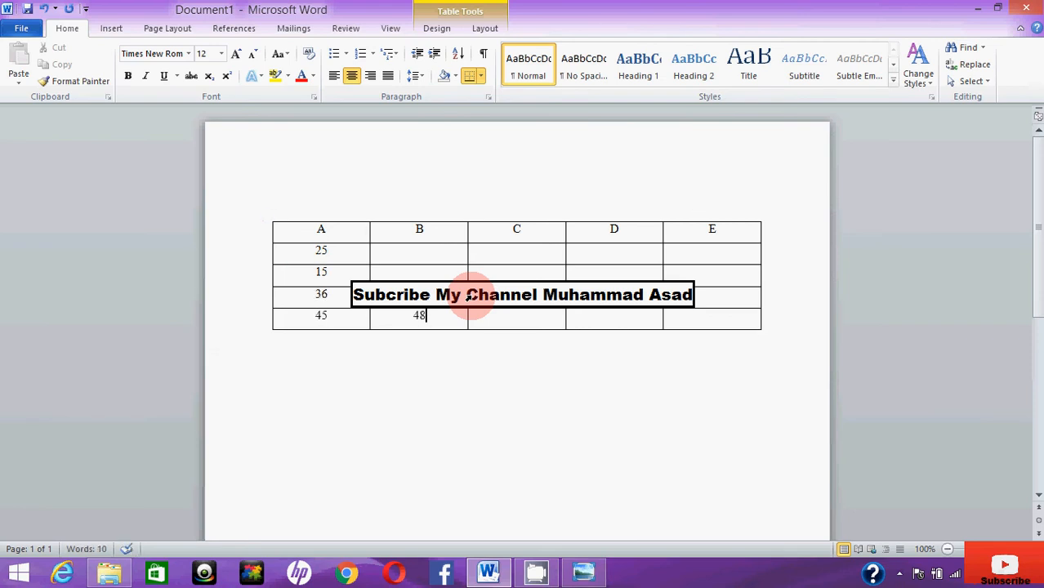
type("78")
key("Up")
type("6")
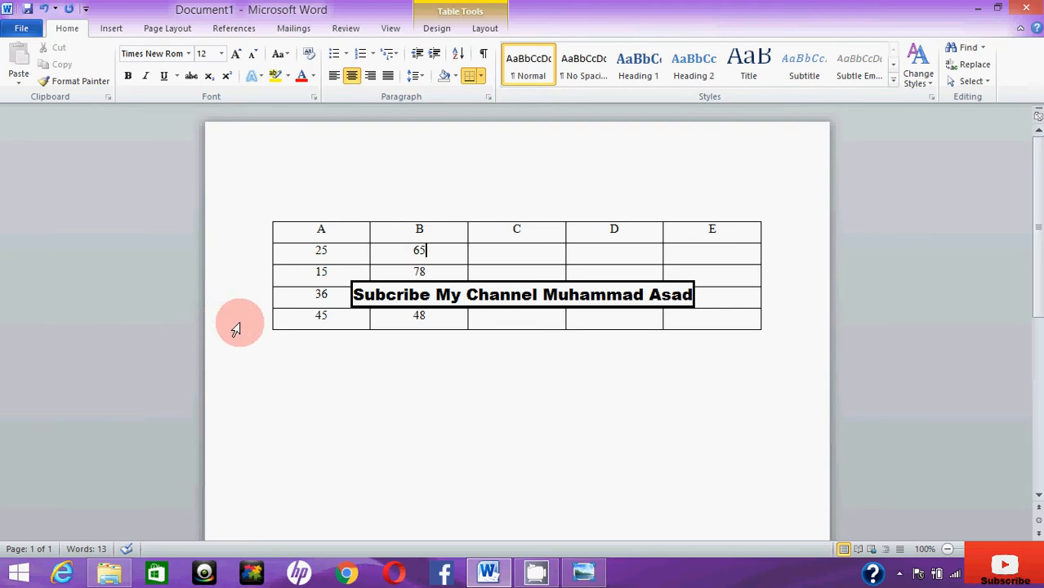
Make the heading row from A to E bold
left_click(239, 241)
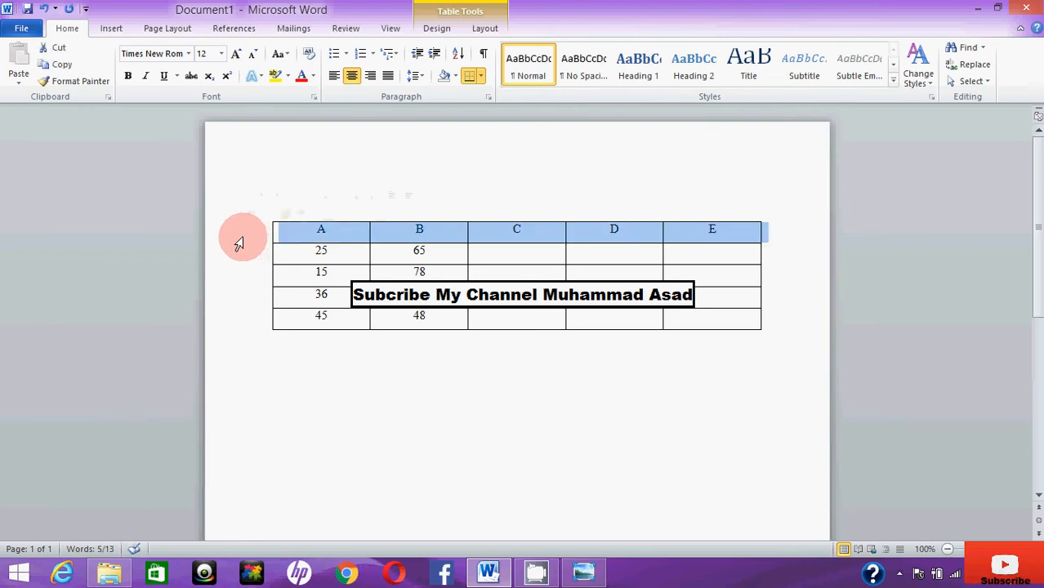
left_click(129, 78)
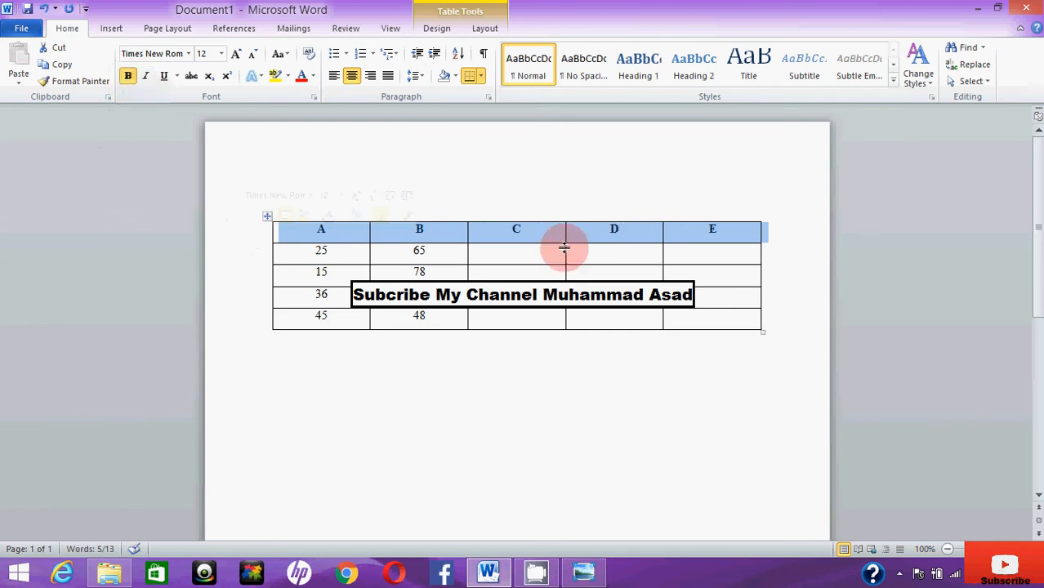
left_click(548, 226)
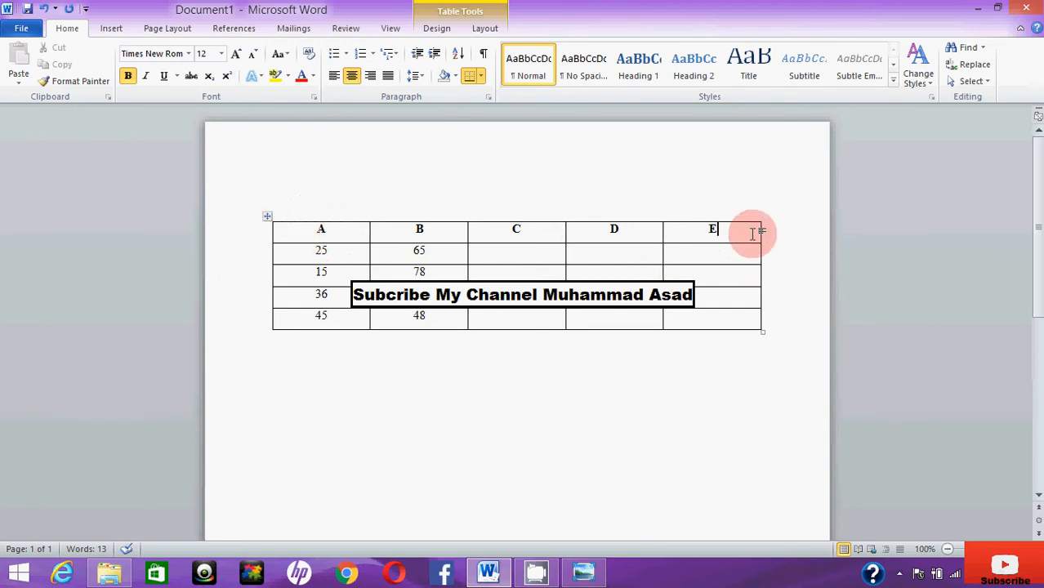
left_click_drag(741, 232, 346, 232)
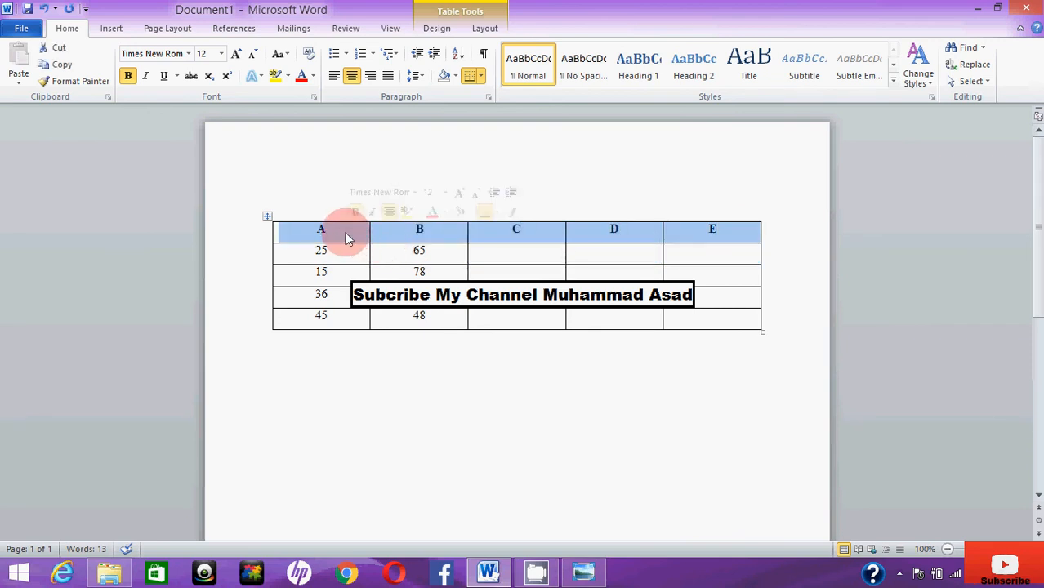
left_click(291, 76)
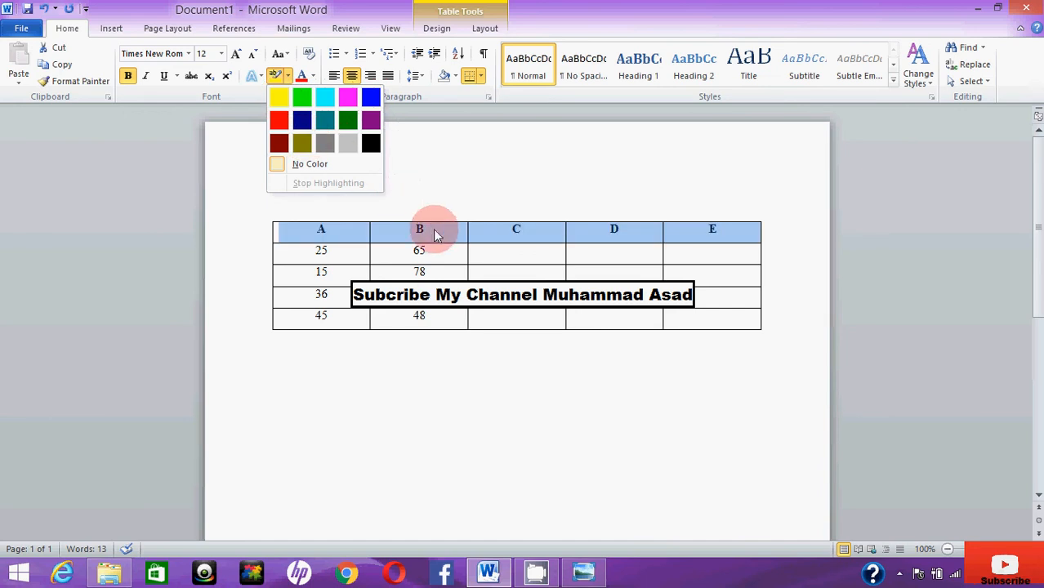
left_click(440, 167)
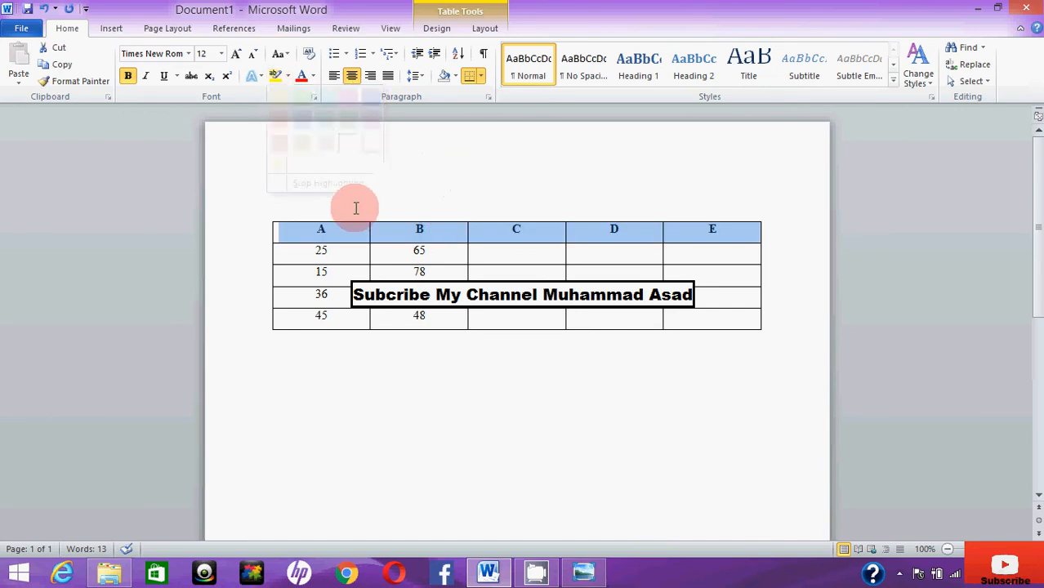
left_click(455, 77)
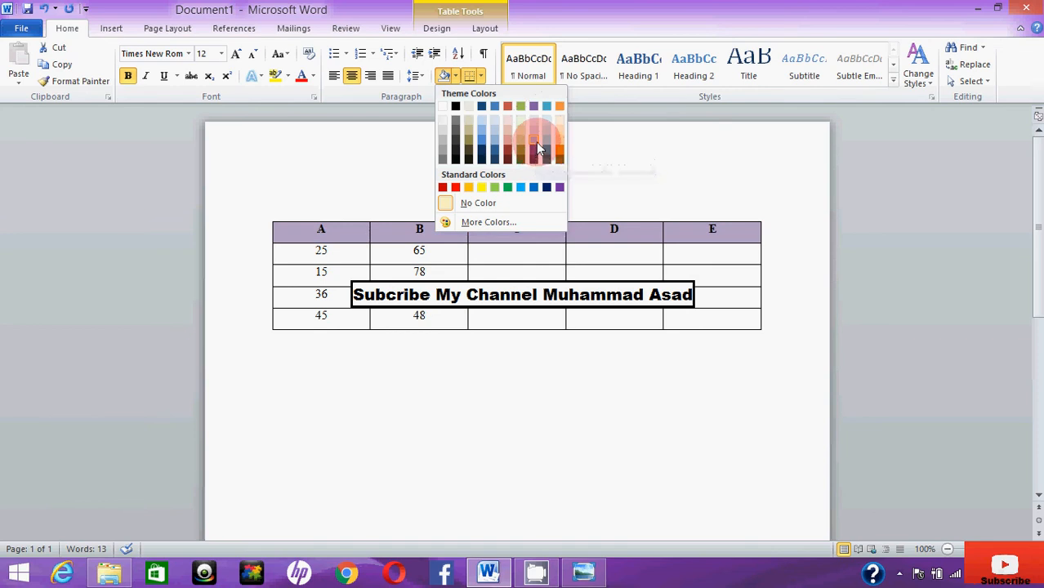
left_click(733, 230)
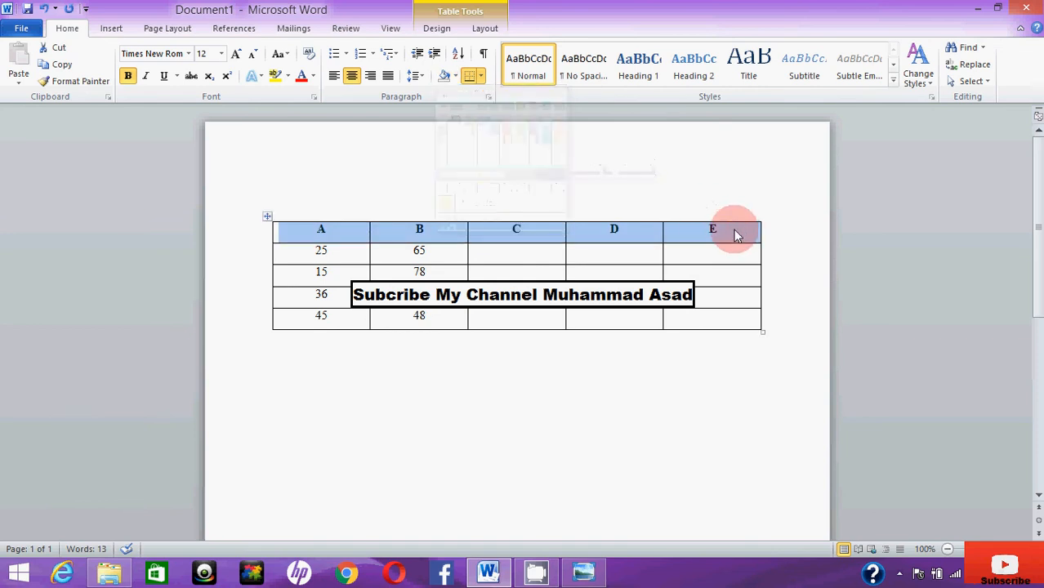
Shade the selected heading row with the white theme colour
left_click(455, 75)
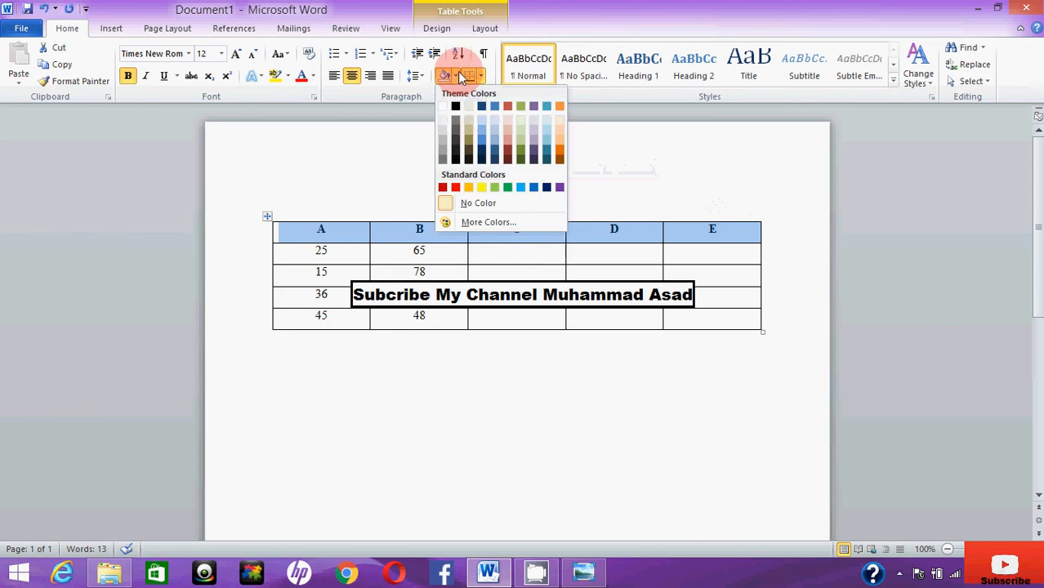
left_click(446, 107)
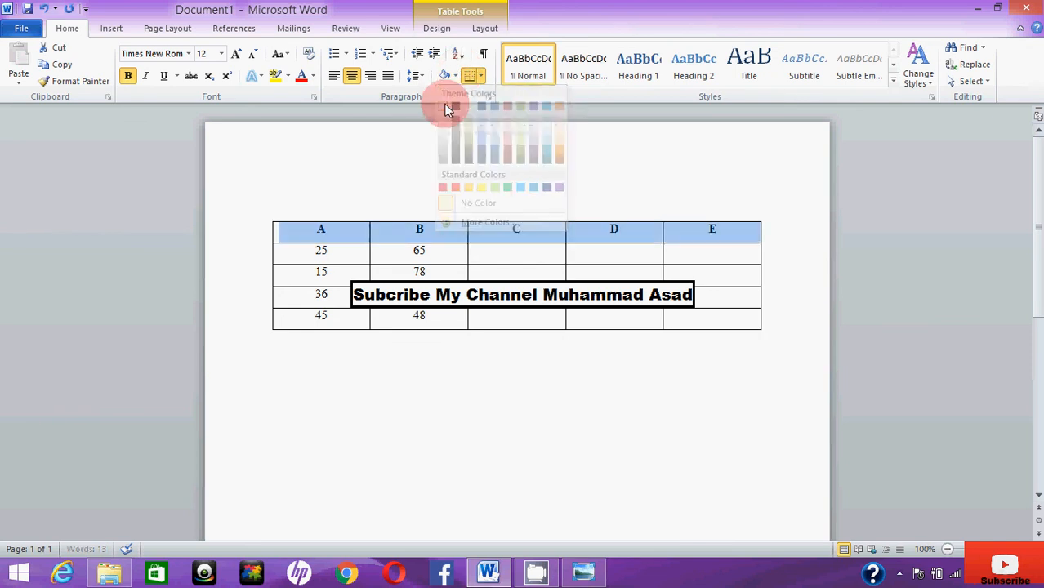
left_click_drag(319, 231, 741, 230)
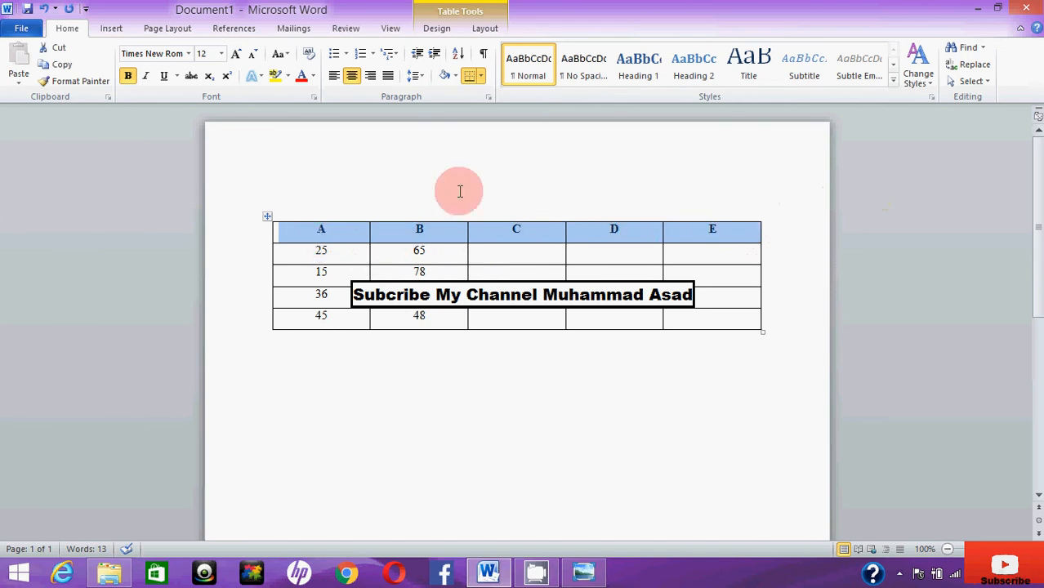
left_click(316, 76)
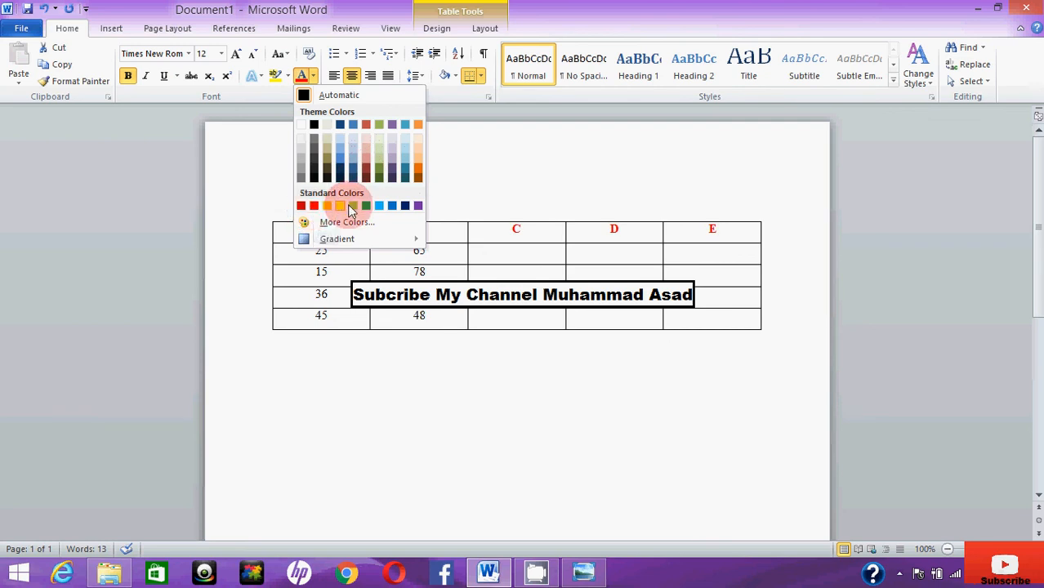
left_click(531, 233)
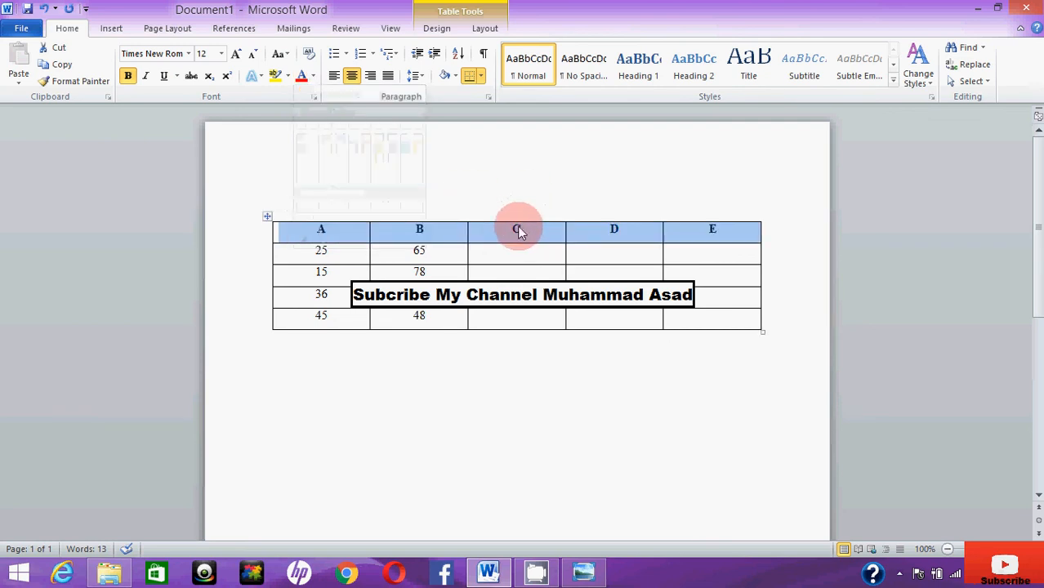
left_click(423, 229)
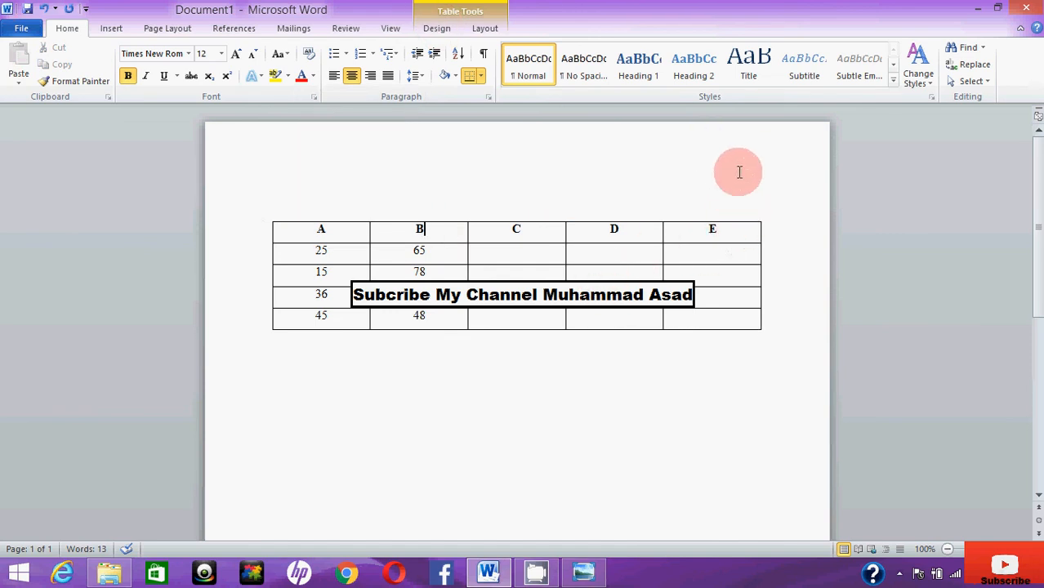
Add two empty rows at the bottom of the table, below the row with 45 and 48
left_click(772, 322)
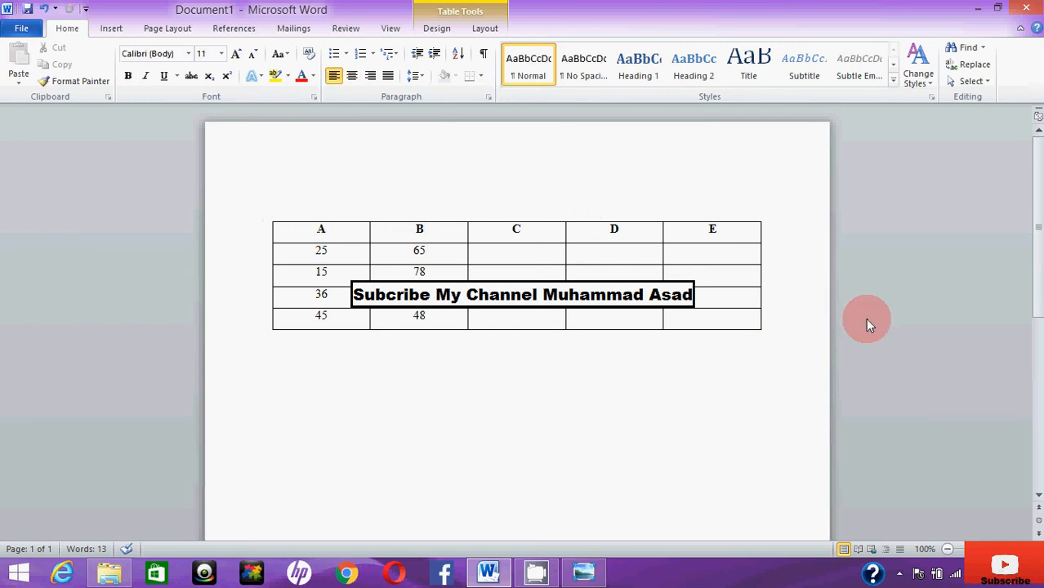
key("Return")
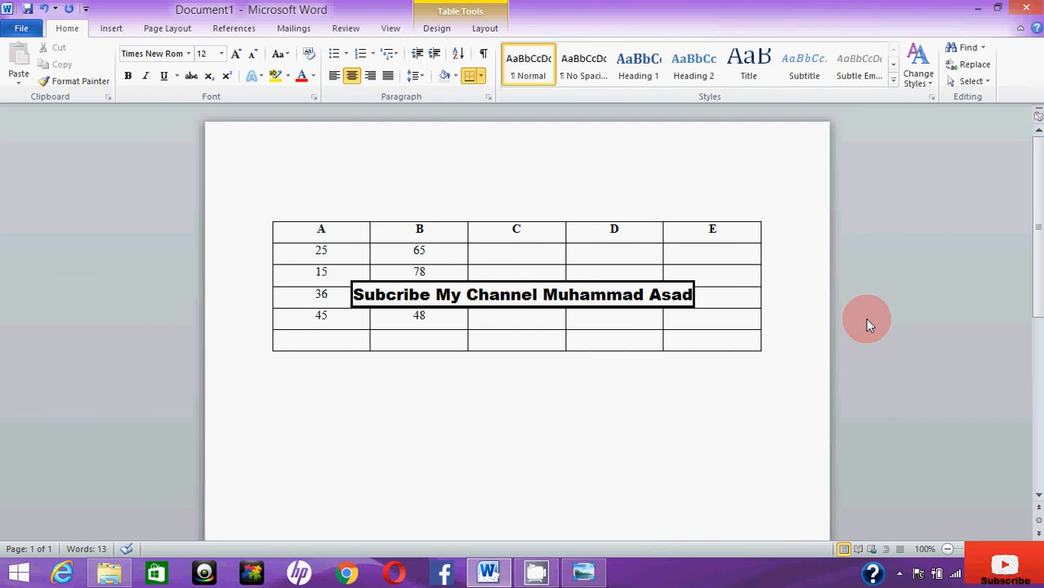
left_click(779, 341)
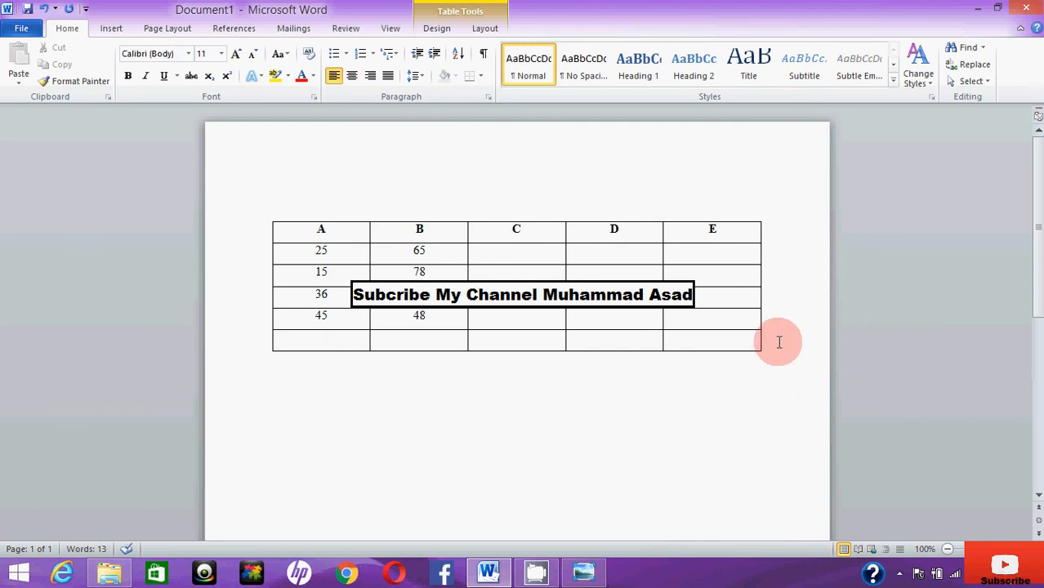
key("Return")
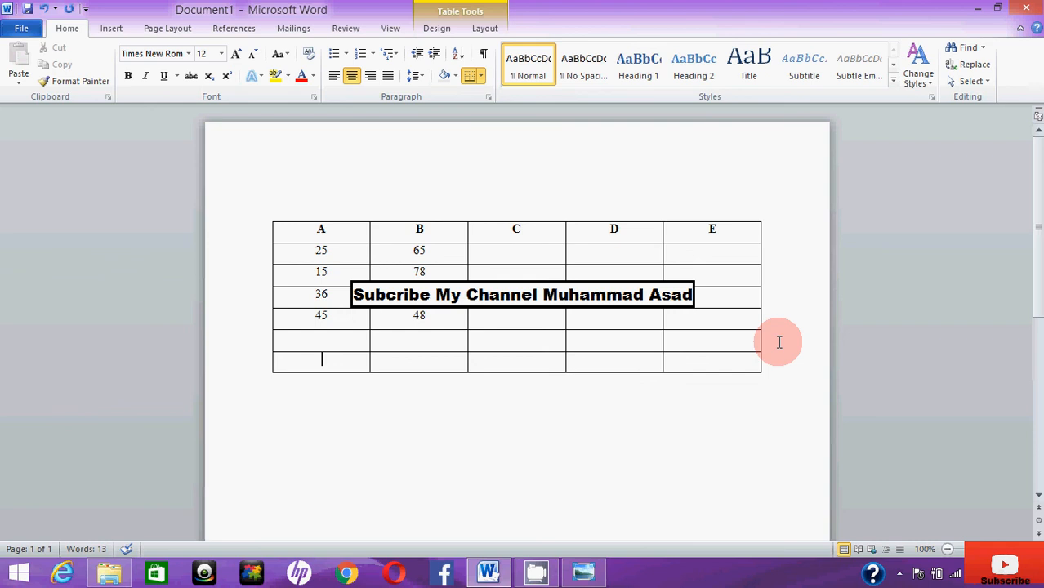